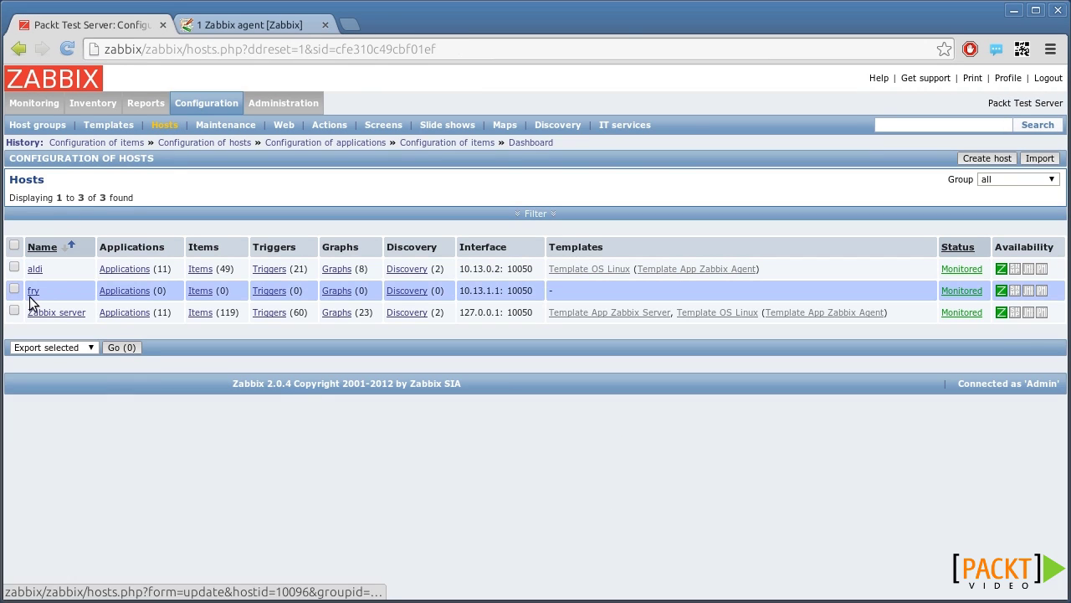
Create a new item on host fry and name it "Context switches per second".
click(198, 292)
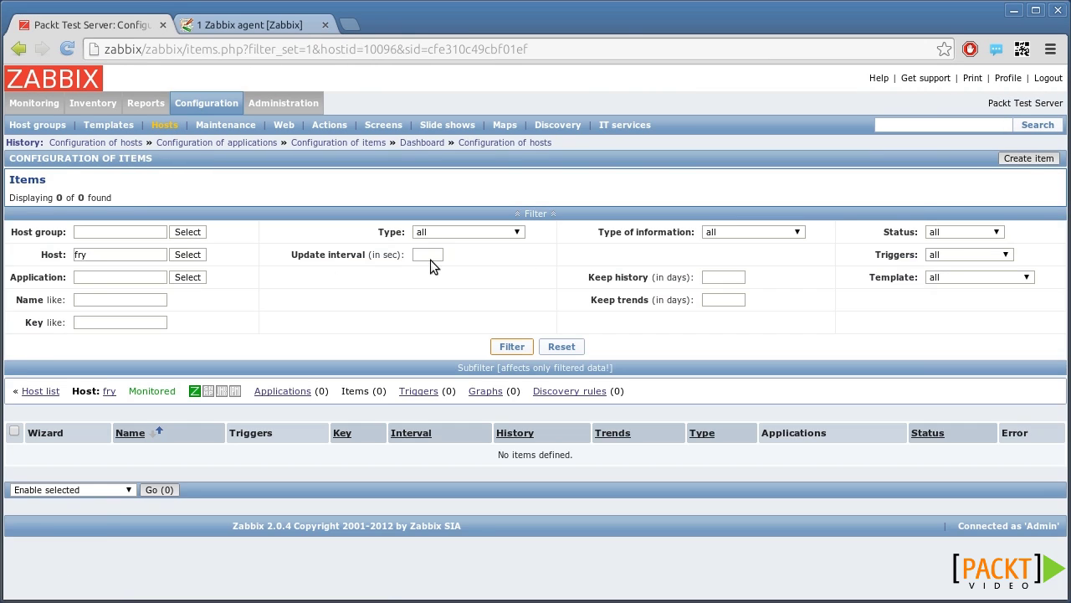
click(1020, 160)
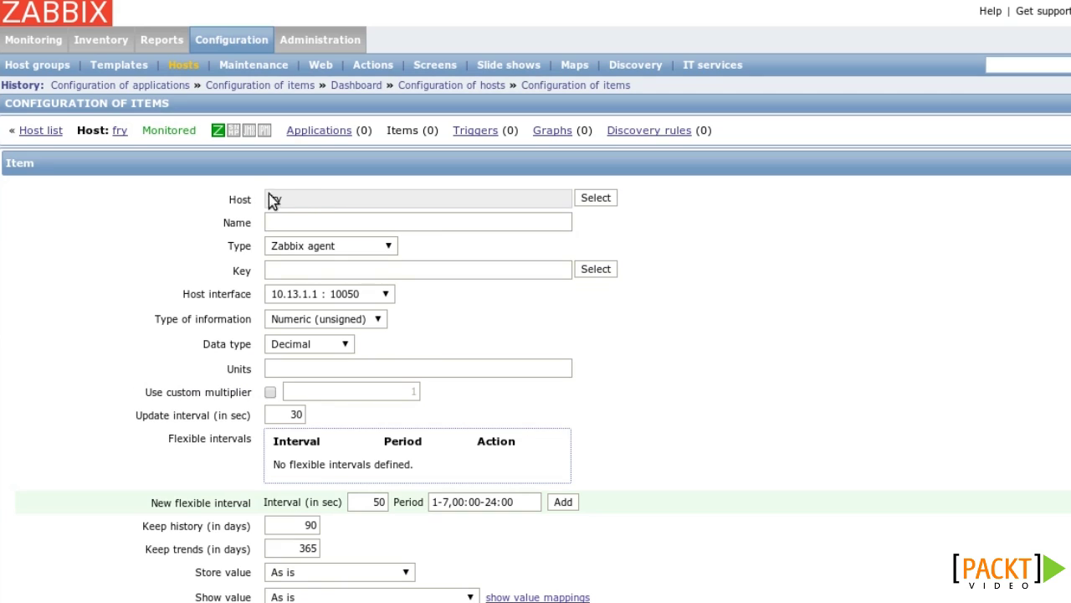
click(317, 221)
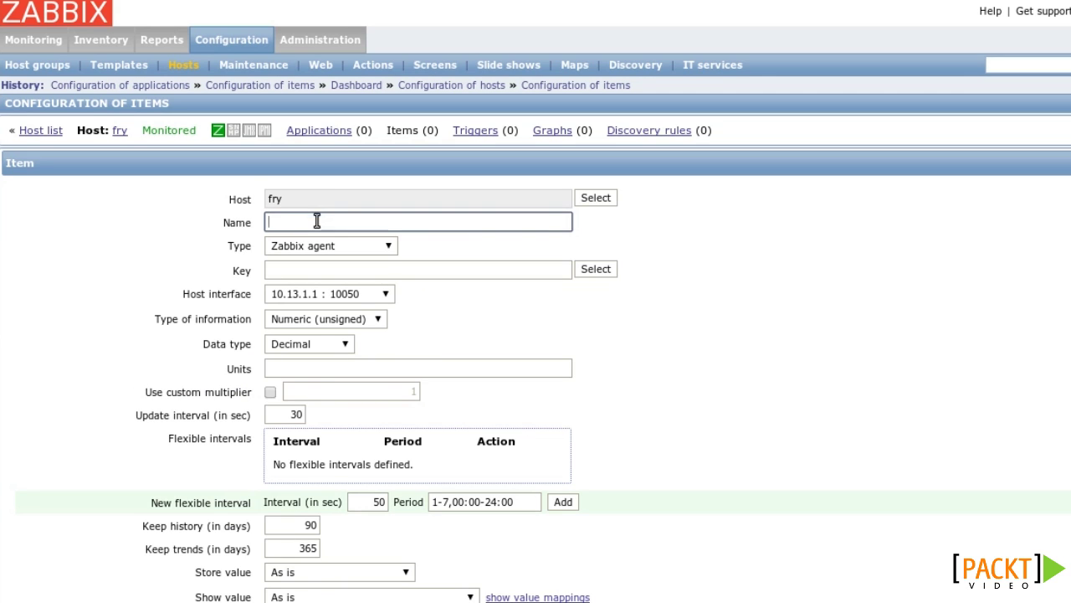
text(Con)
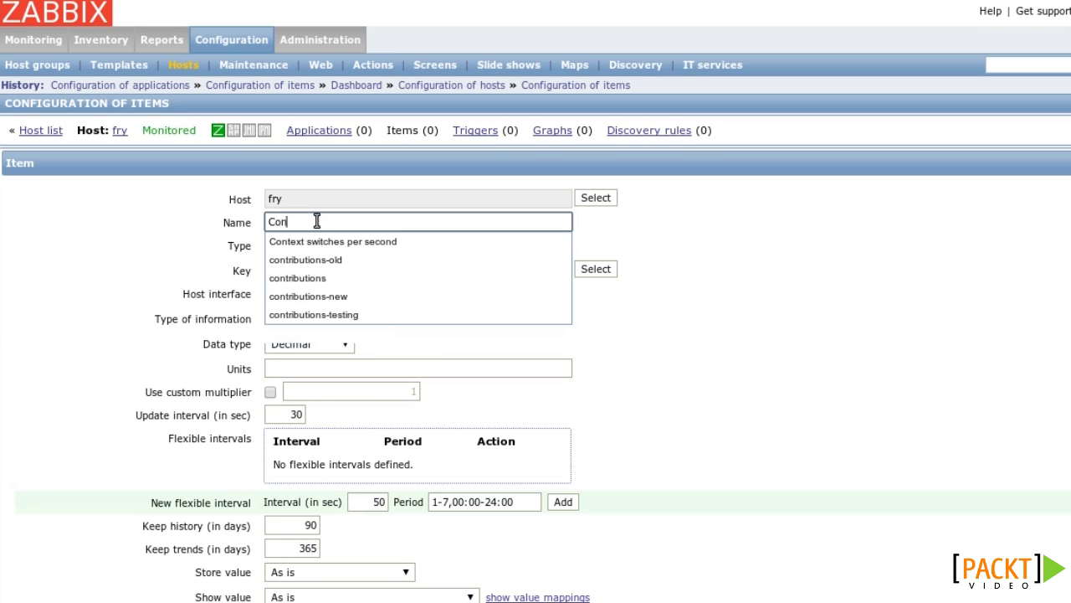
key(Down)
key(Return)
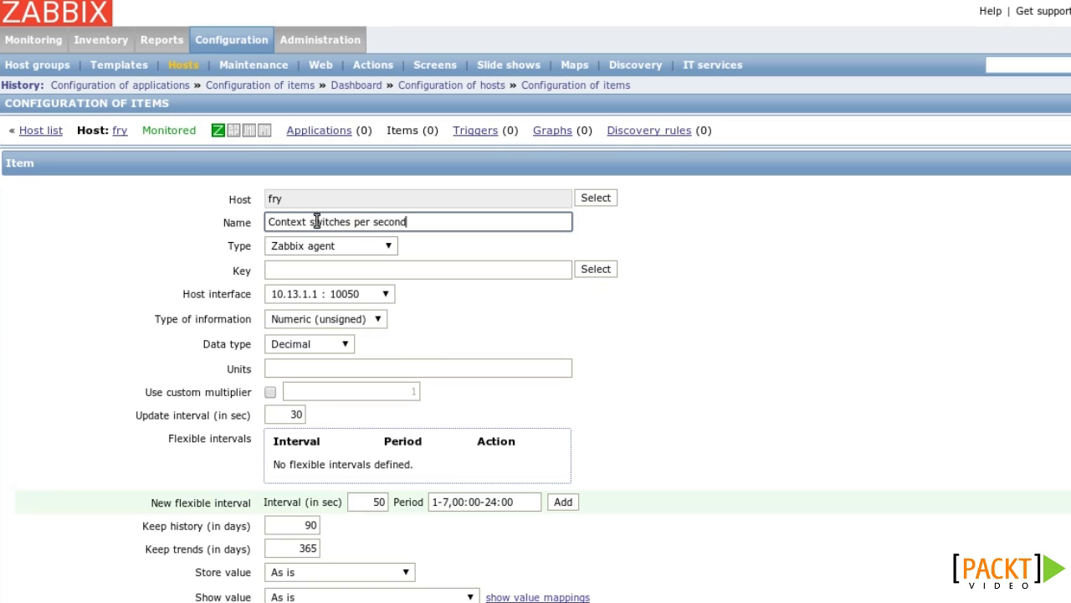
Try the Zabbix agent (active) type for the item and return it to Zabbix agent.
click(390, 244)
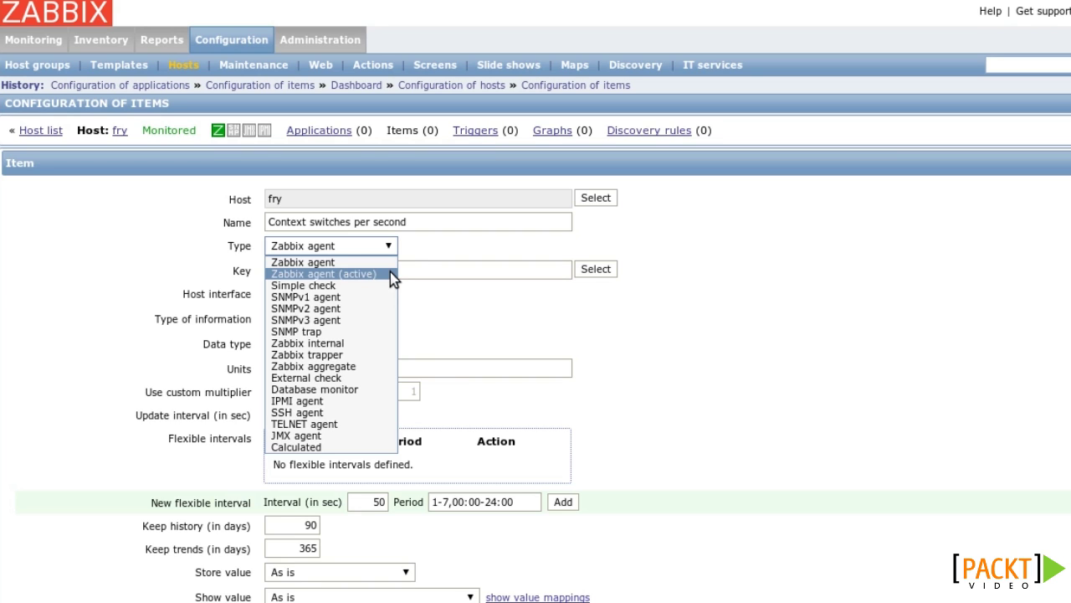
click(390, 273)
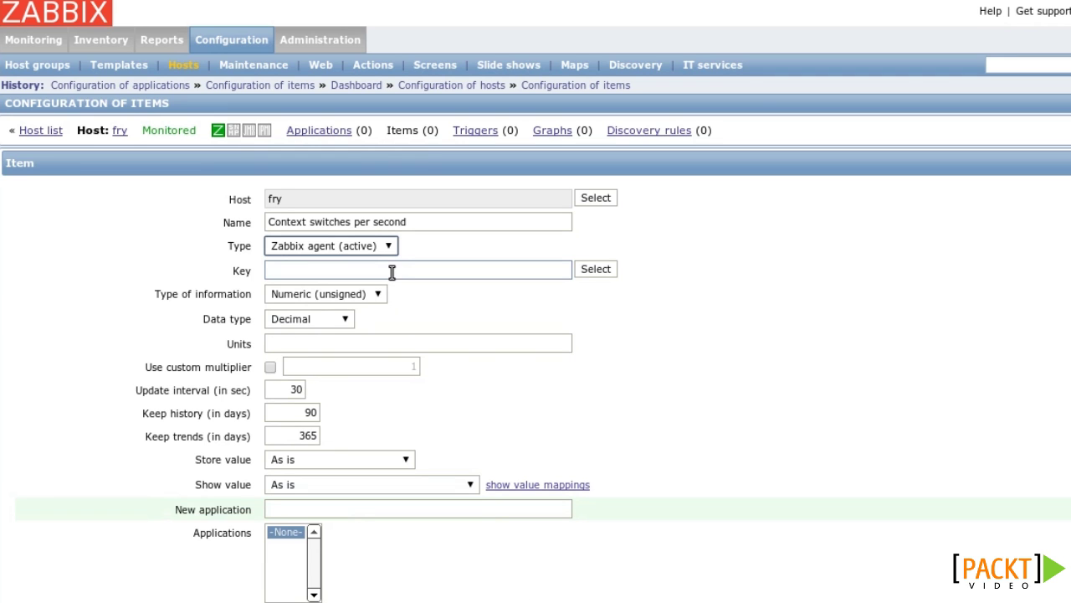
click(395, 245)
click(383, 256)
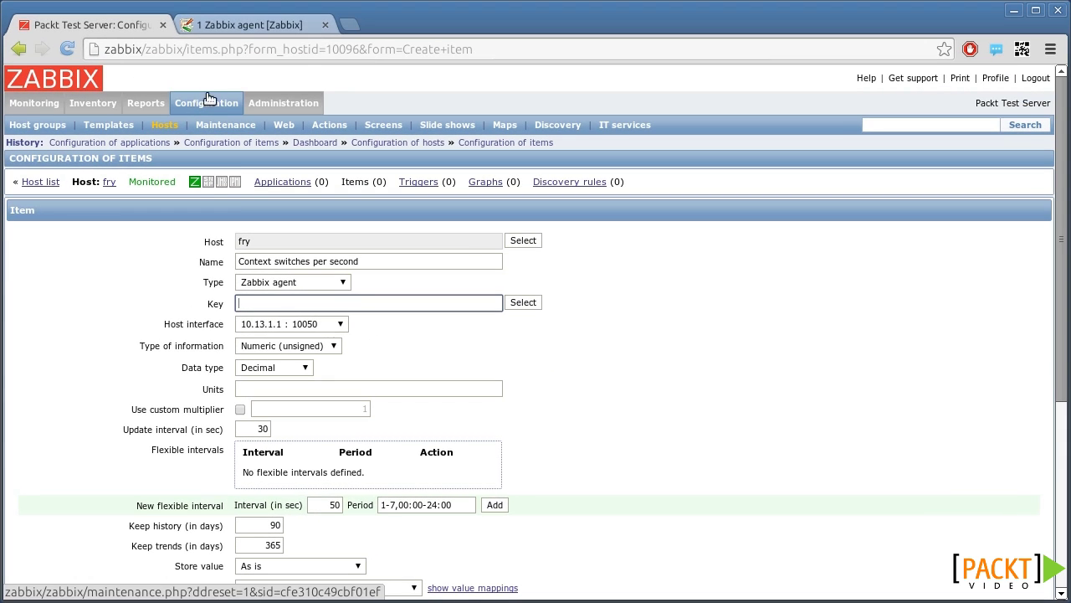
Look up the context switches key in the Zabbix agent documentation and set the item's key to system.cpu.switches.
click(238, 25)
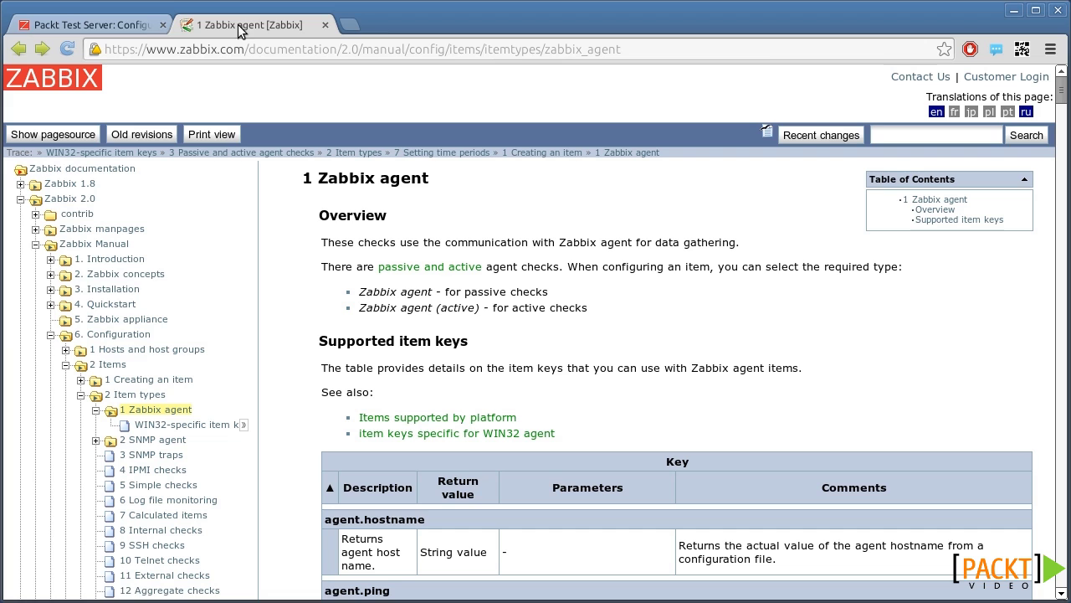
key(ctrl+f)
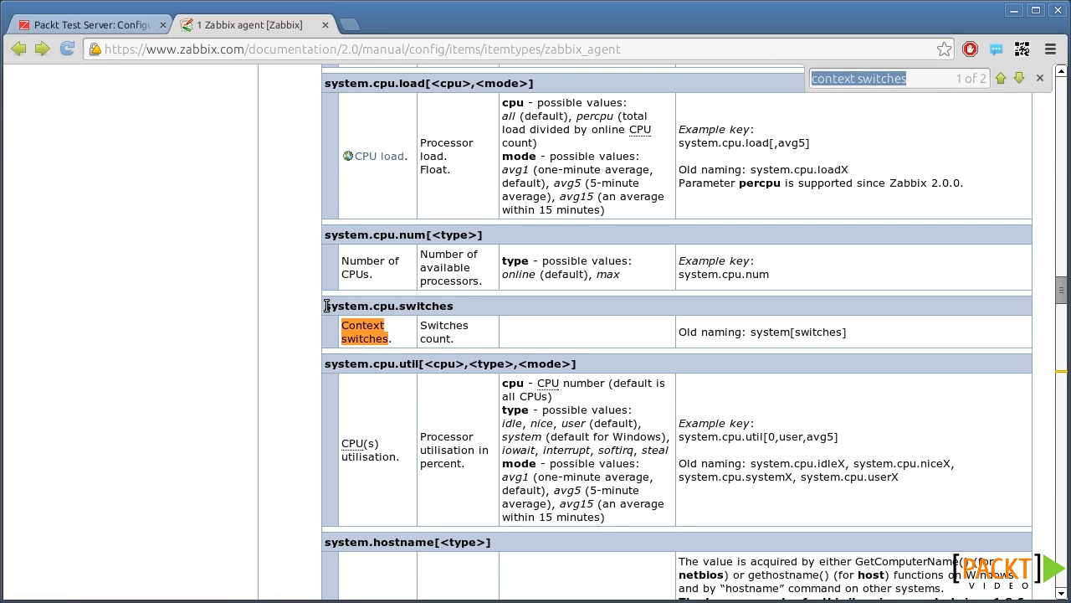
drag(325, 306, 467, 305)
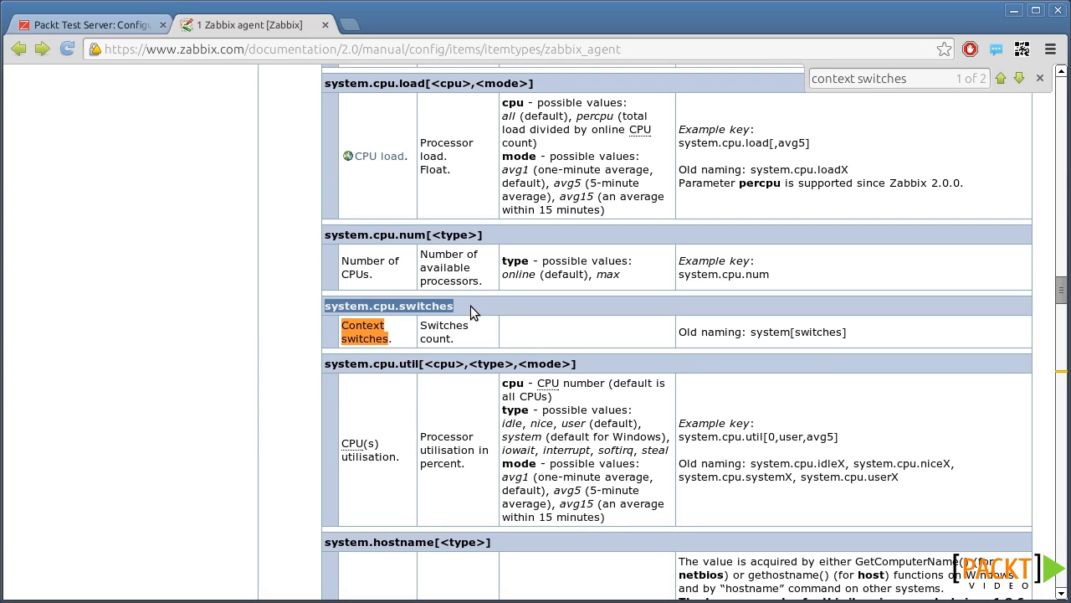
click(470, 305)
click(117, 25)
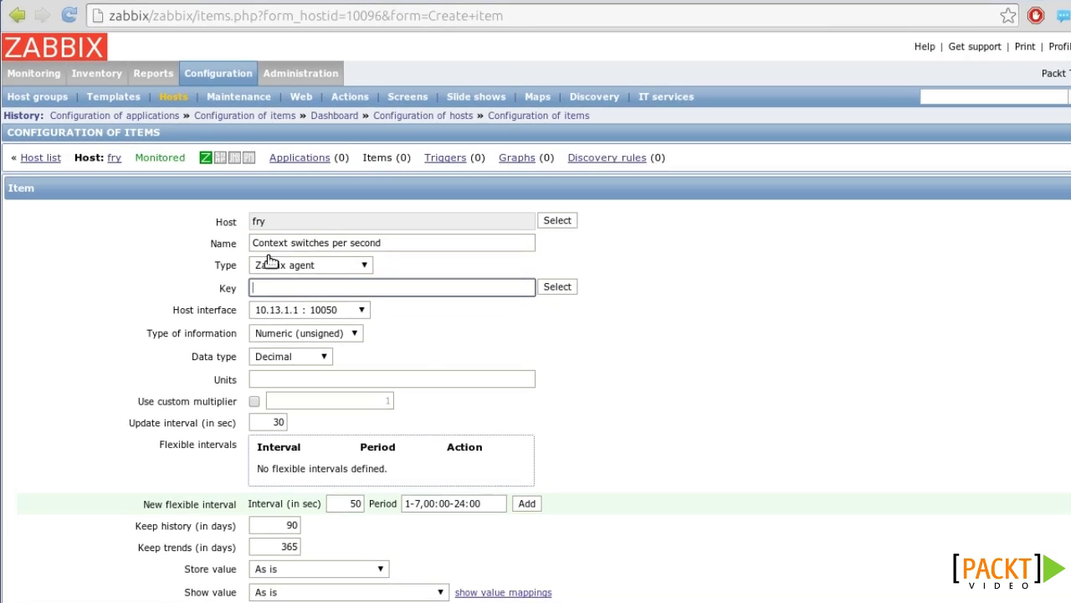
text(sy)
click(287, 321)
Review the available choices for the item's host interface, type of information and data type.
click(386, 293)
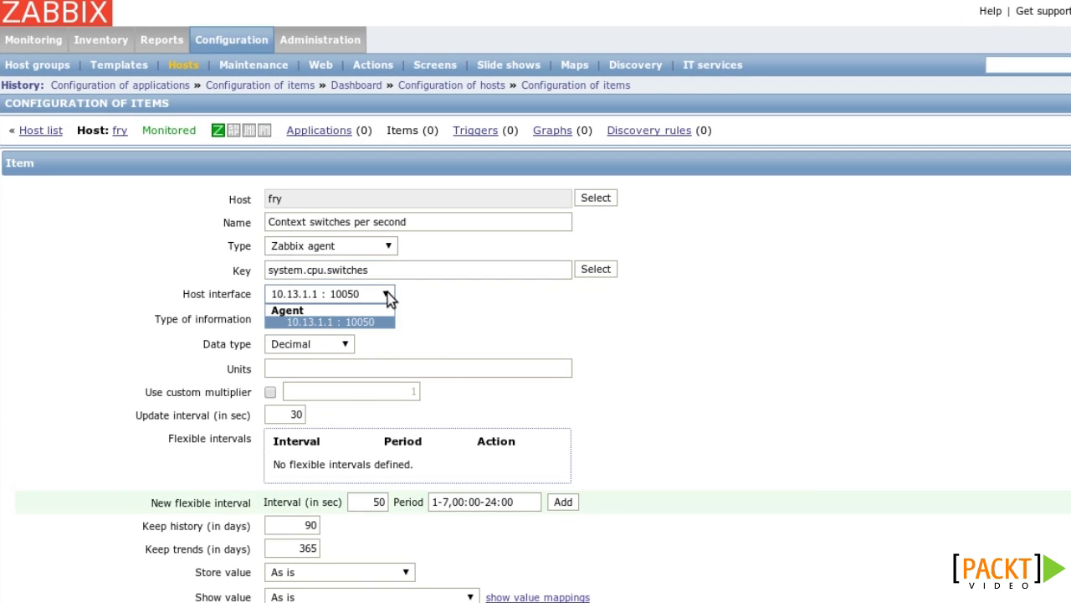
click(390, 297)
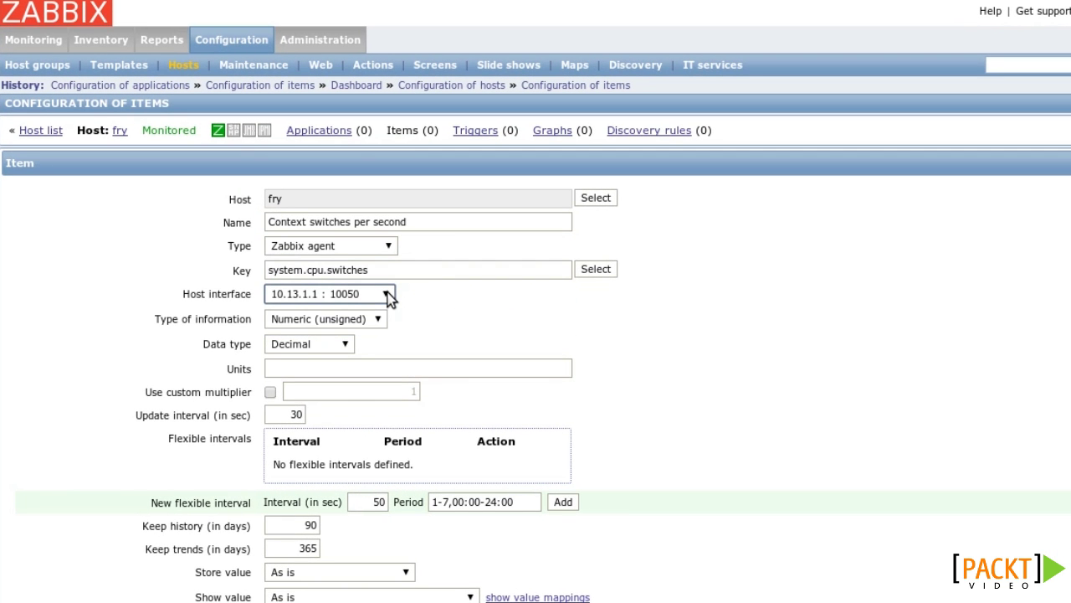
click(378, 319)
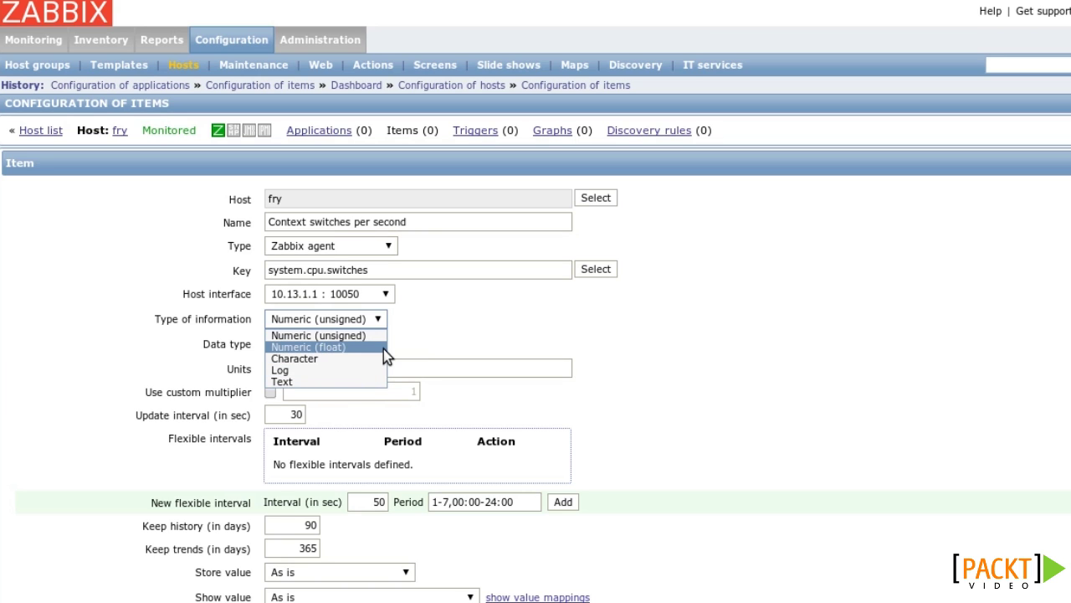
click(394, 329)
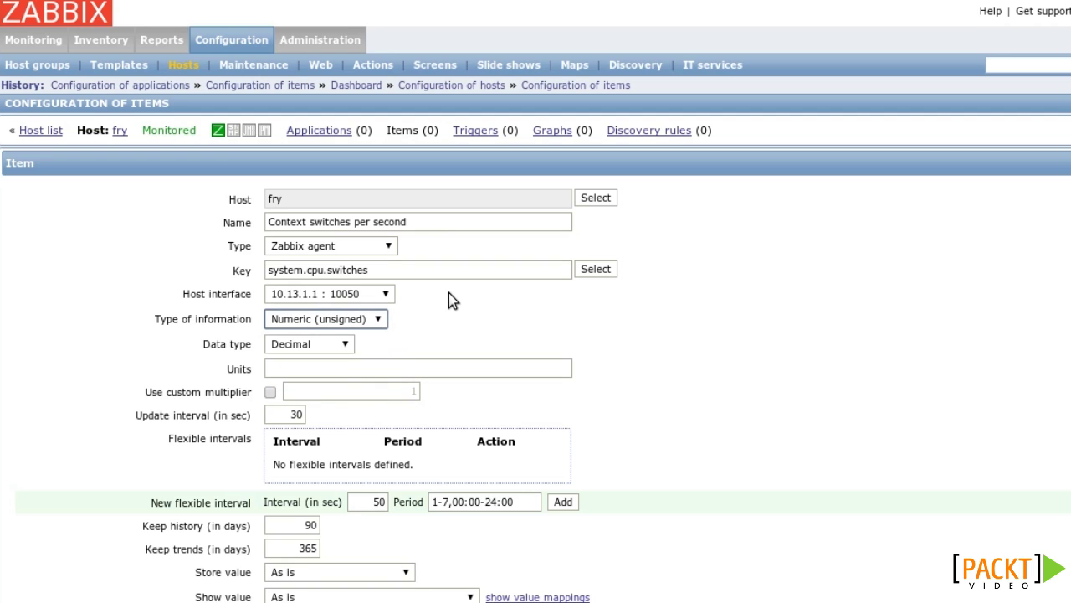
click(346, 343)
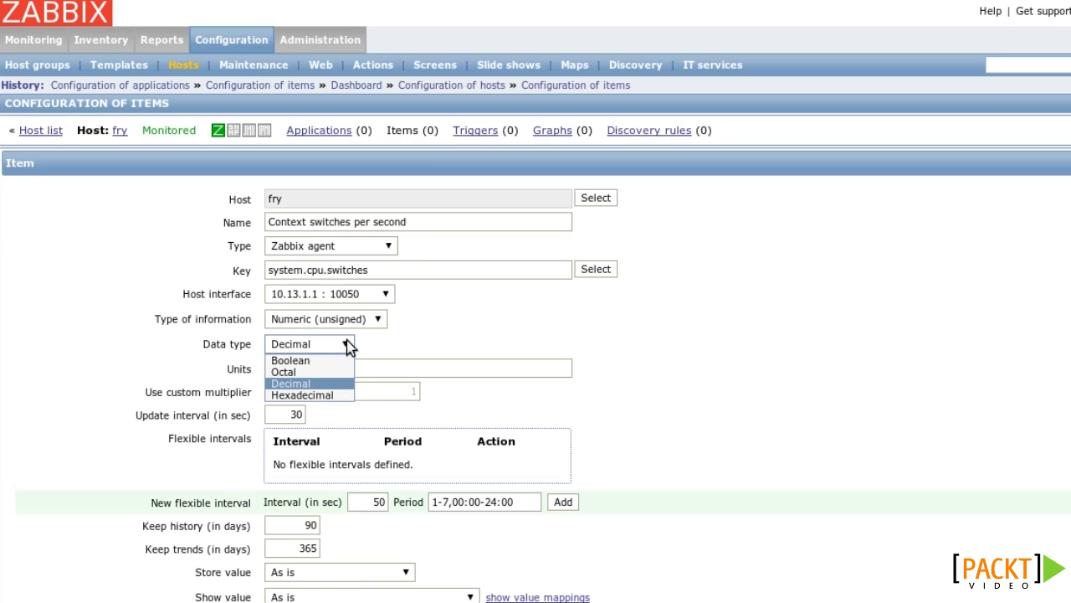
click(348, 345)
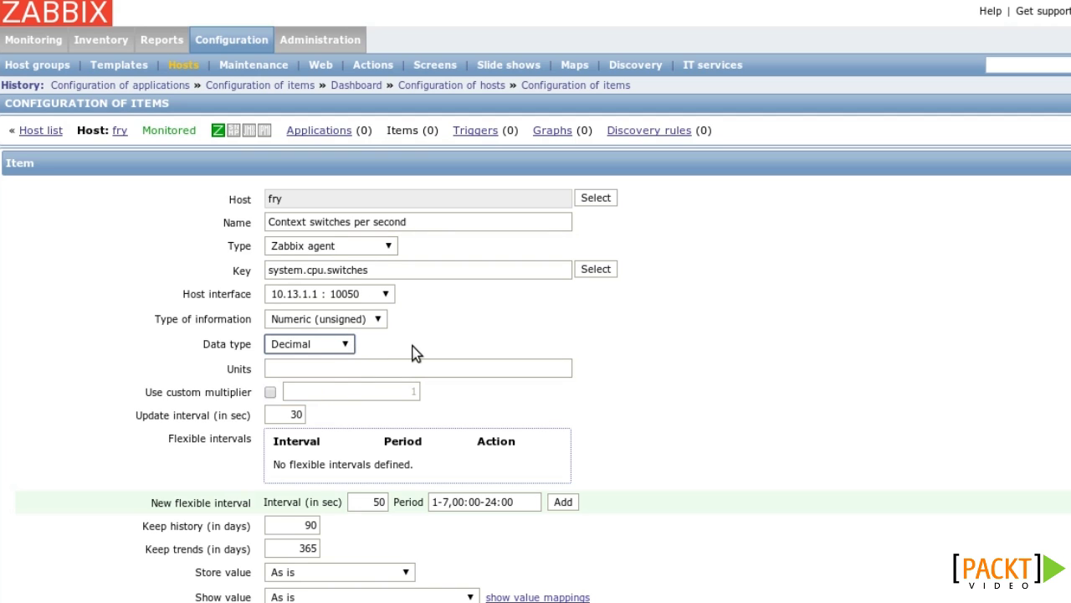
Set the item's units to switches/sec.
click(386, 361)
click(384, 366)
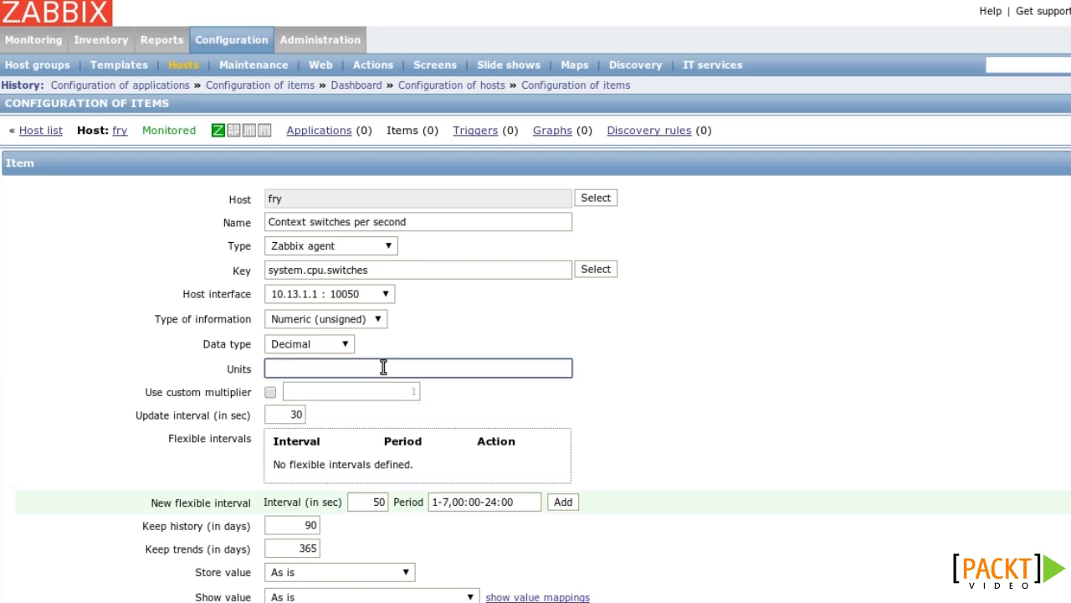
text(switches/sec)
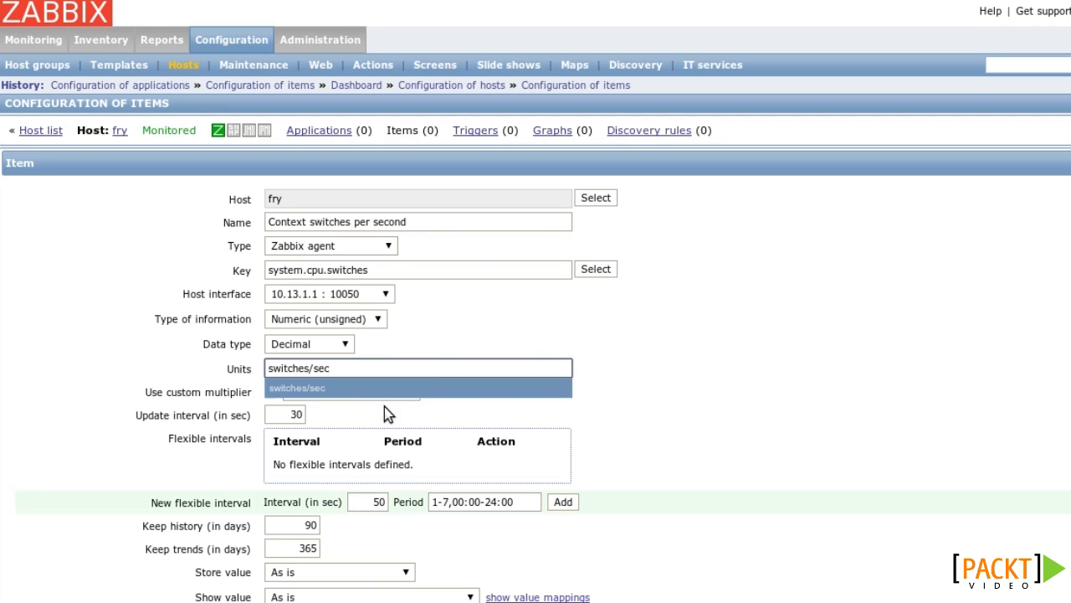
click(390, 390)
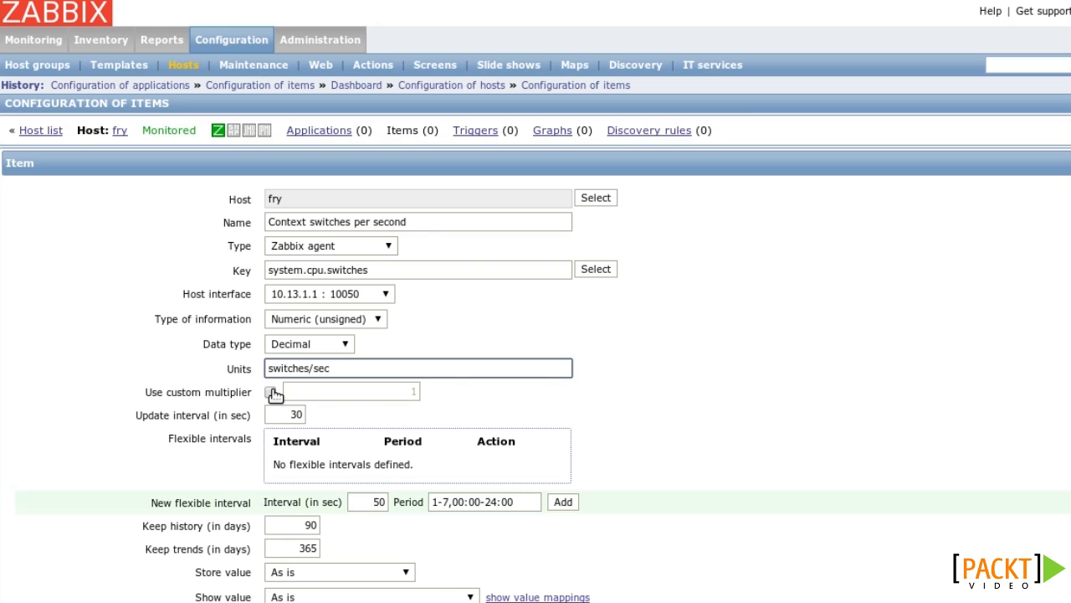
Try a custom multiplier of 8 for the item and disable the multiplier again.
click(270, 392)
click(403, 390)
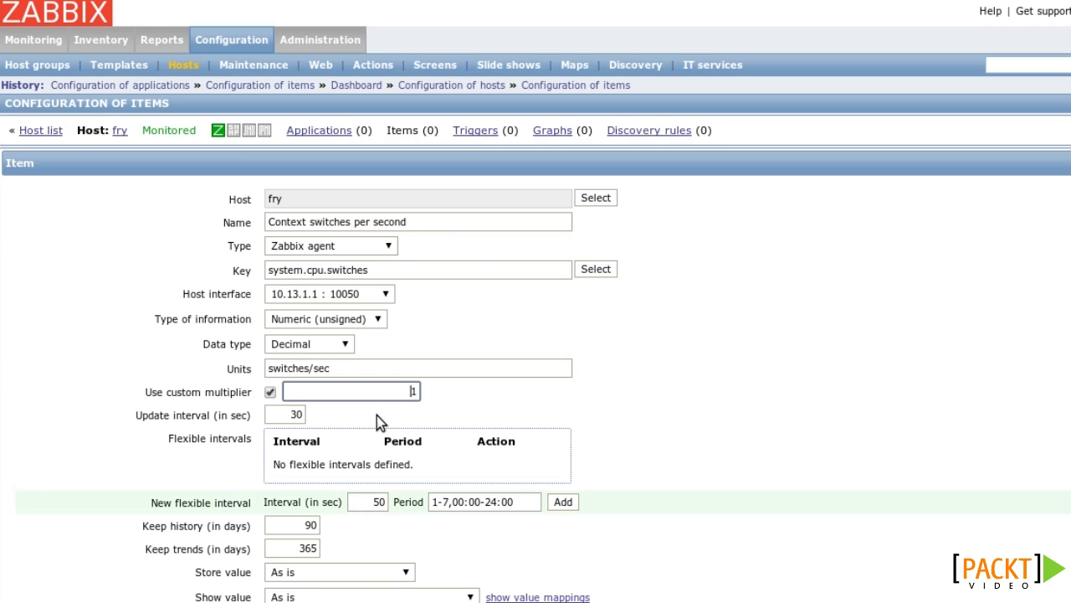
key(BackSpace)
text(8)
click(270, 393)
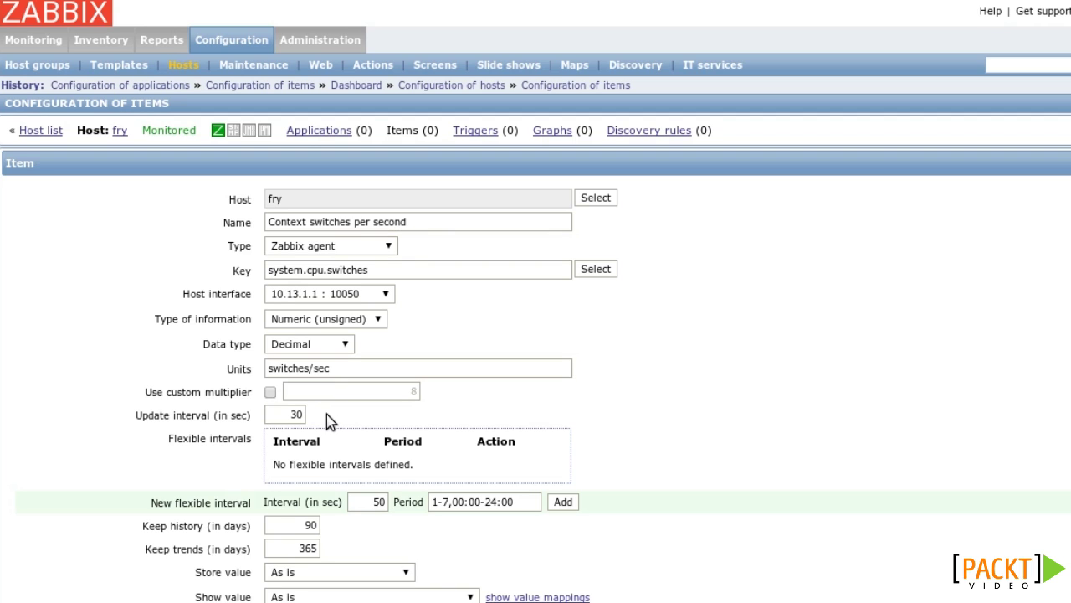
Set the item's update interval to 60 seconds.
drag(286, 414, 321, 413)
text(6)
click(324, 415)
Add a flexible interval of 30 seconds for the period 1-7,08:00-10:00.
drag(350, 502, 419, 501)
text(30)
key(Tab)
text(1-)
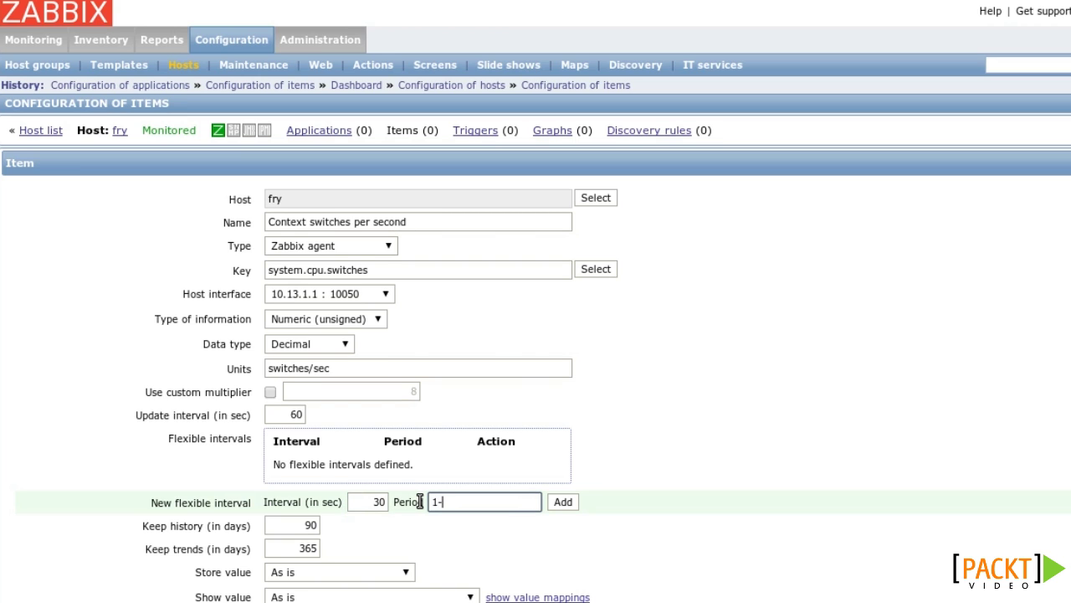
text(7,08:00-10:00)
click(563, 501)
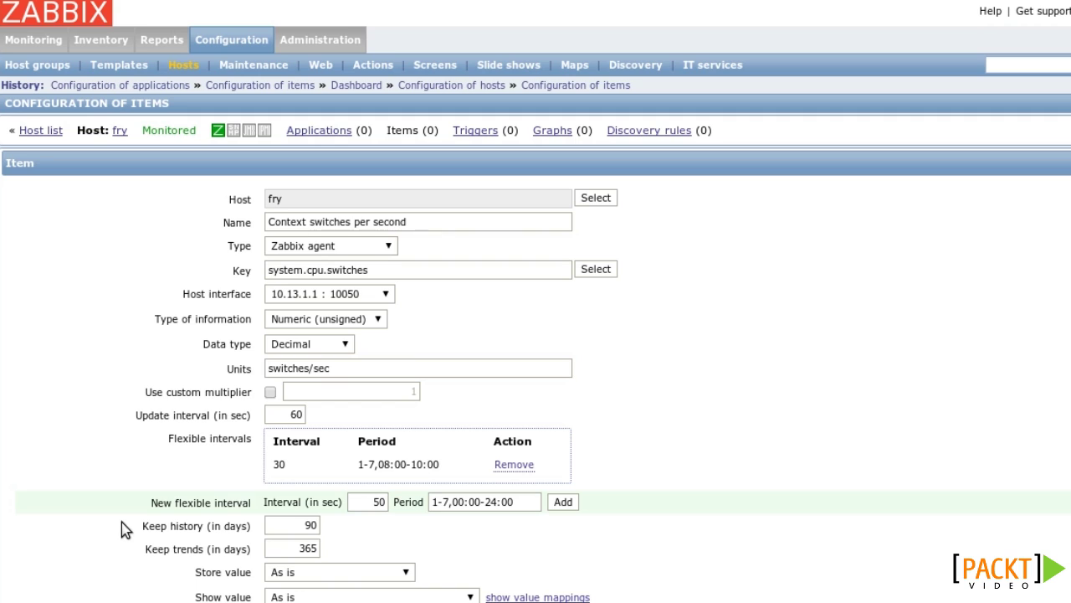
drag(141, 526, 203, 526)
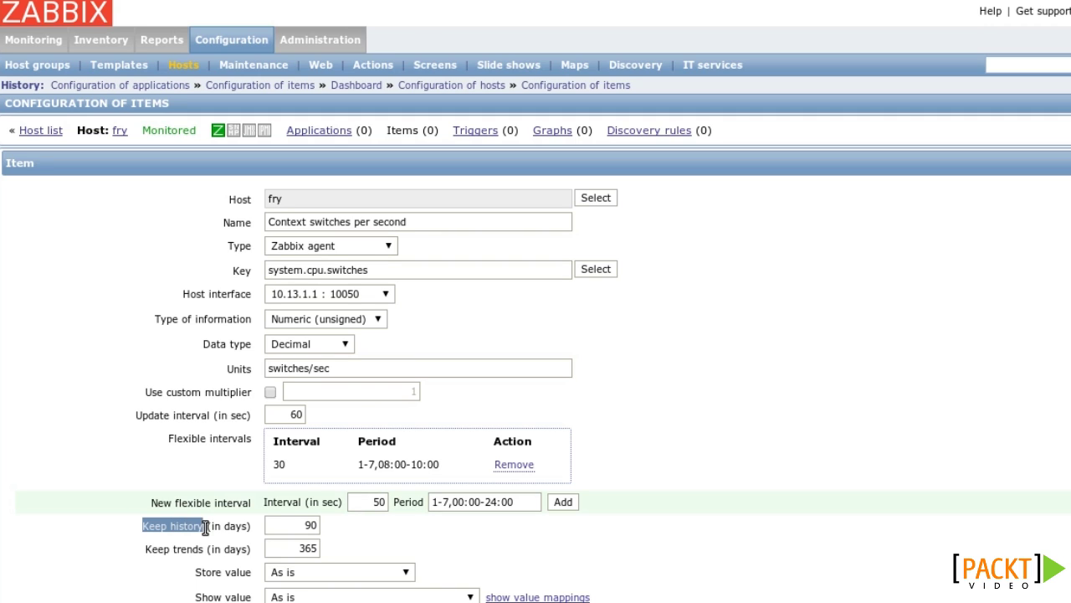
click(139, 555)
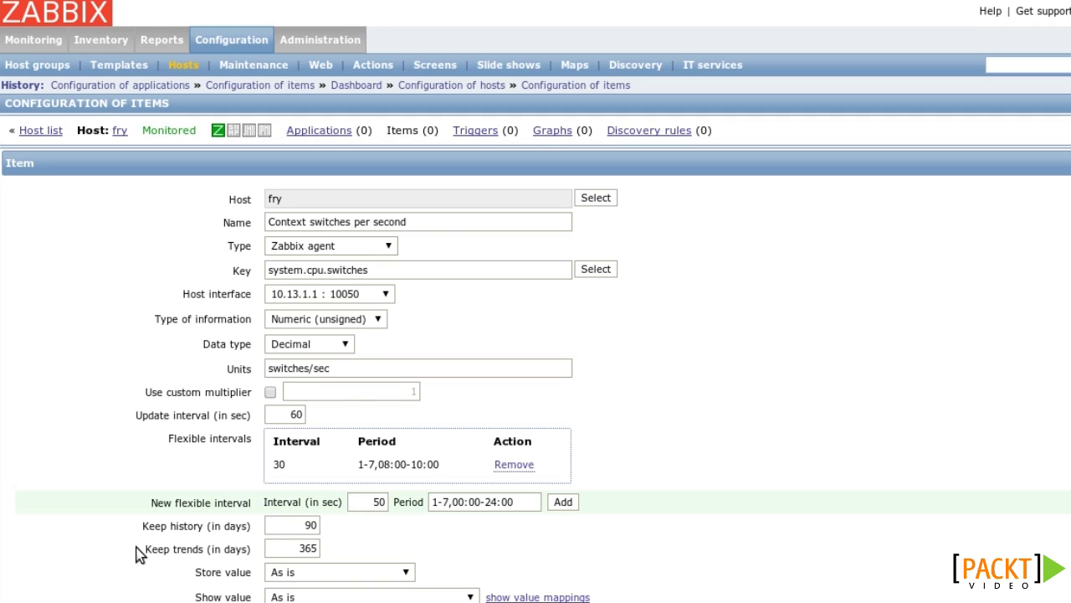
drag(146, 549, 204, 548)
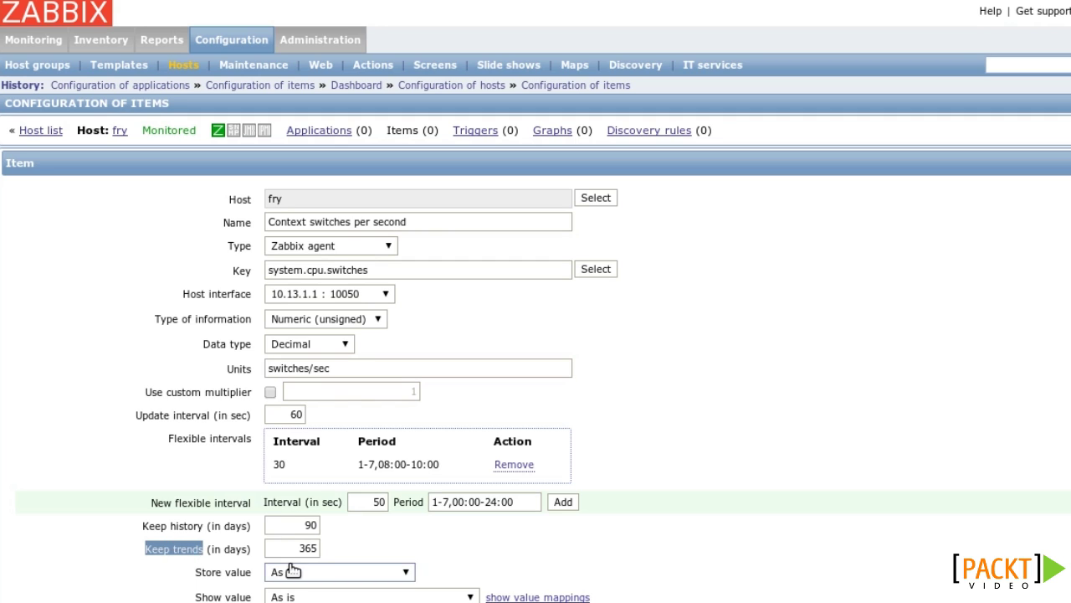
click(371, 554)
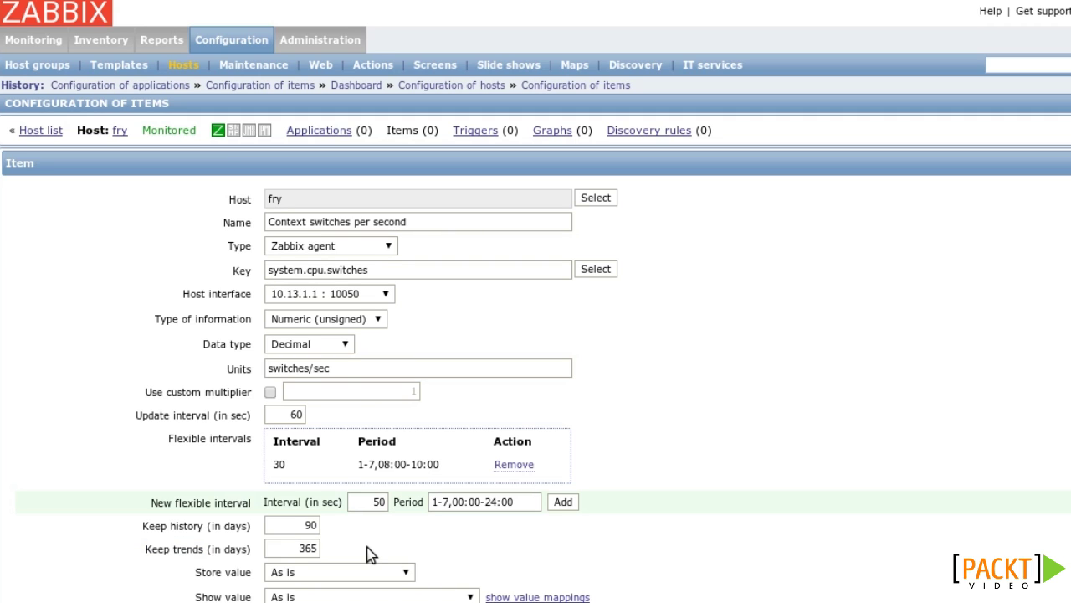
Set the item to keep history for 3 days and trends for 30 days.
click(305, 525)
key(Delete)
text(3)
key(Tab)
text(30)
key(Tab)
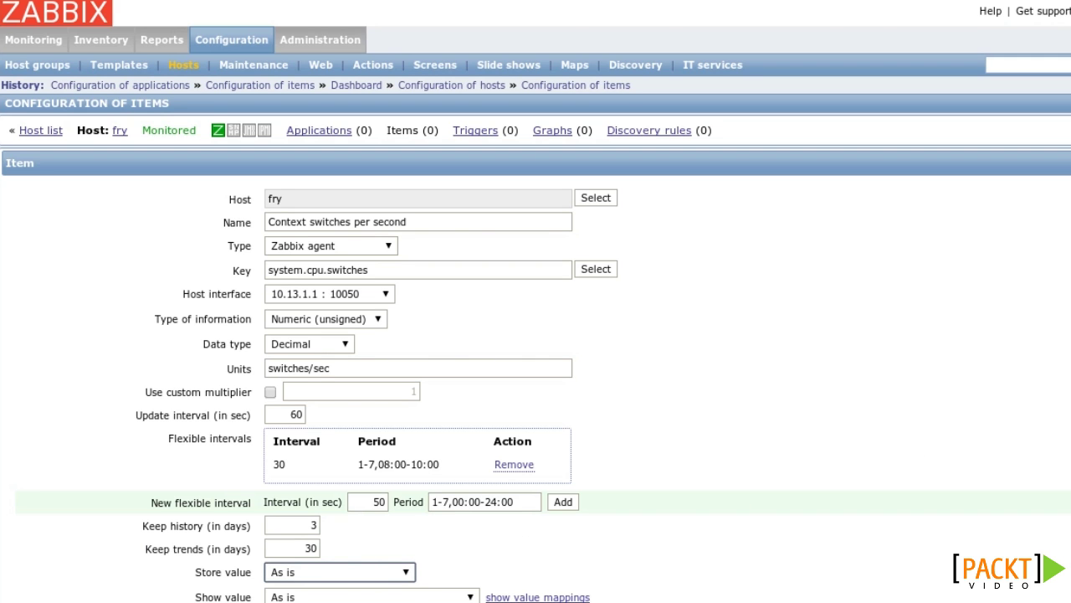
Set the item's store value to Delta (speed per second).
scroll(960, 450, down, 5)
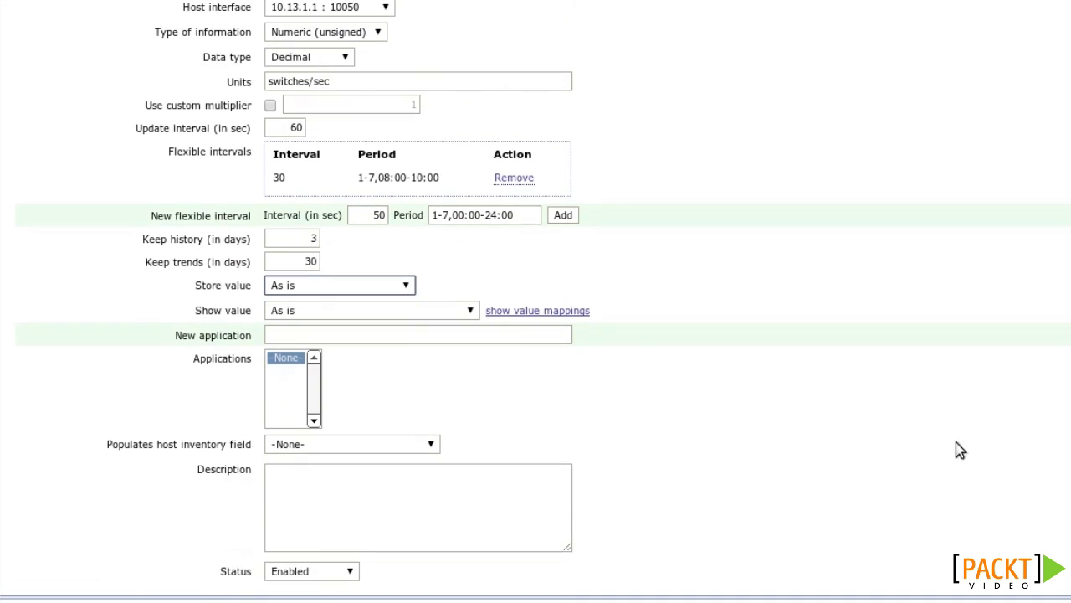
click(405, 286)
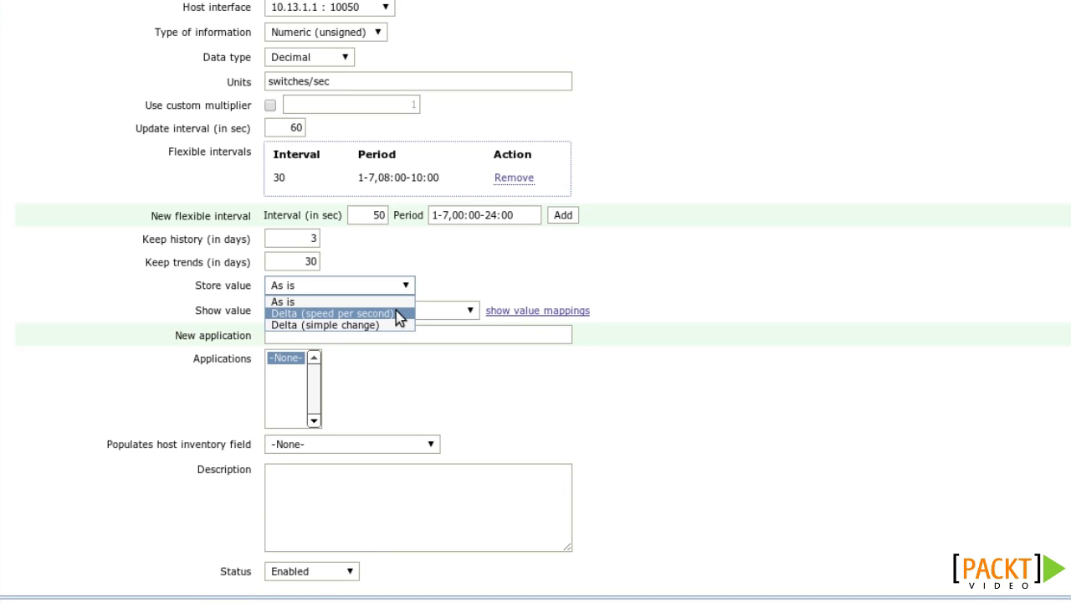
click(398, 315)
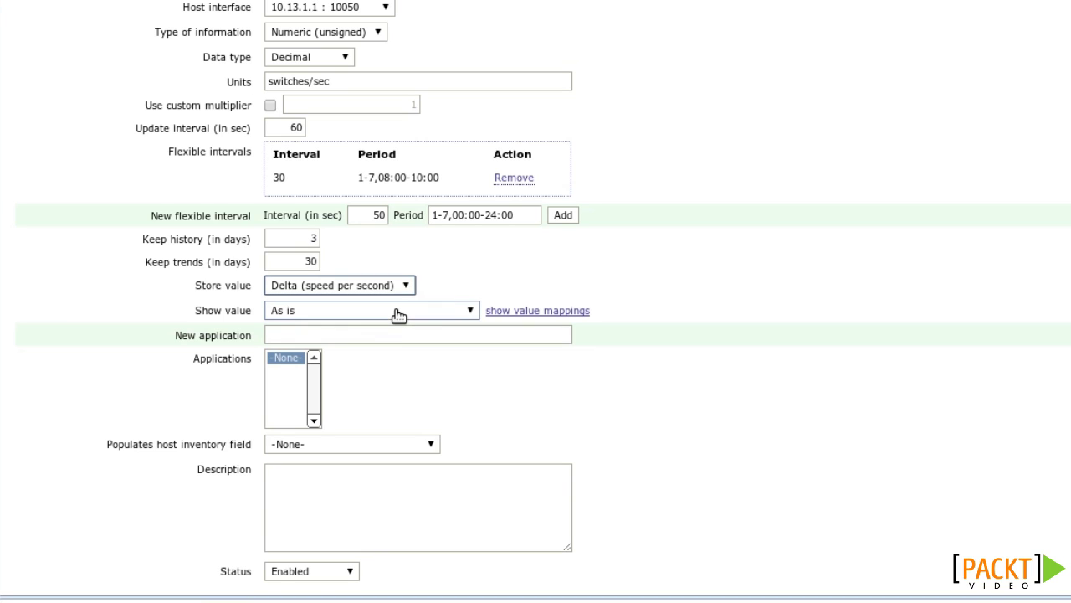
click(406, 285)
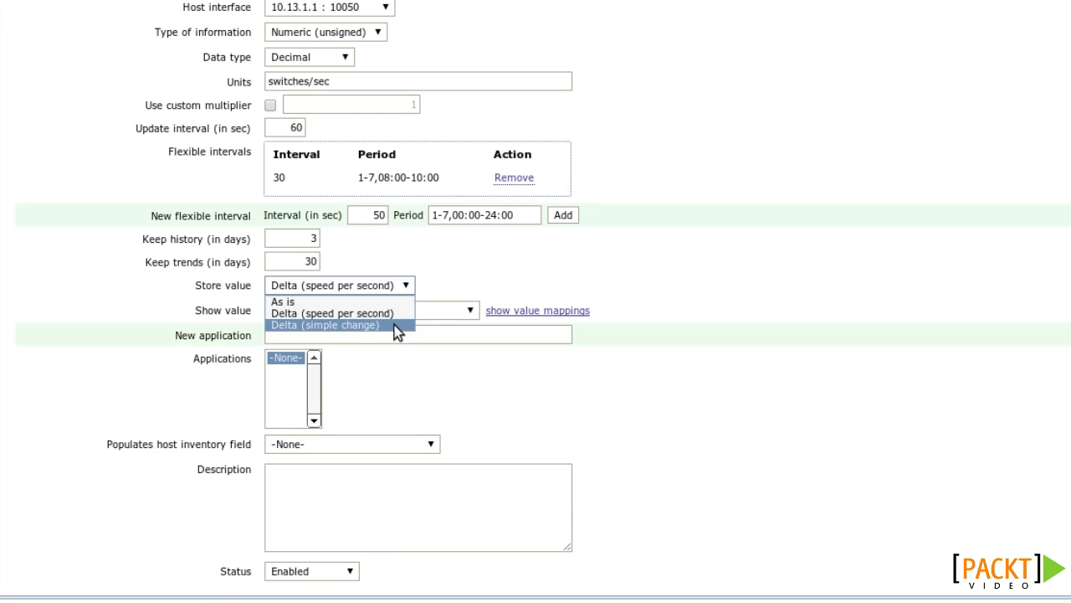
click(523, 261)
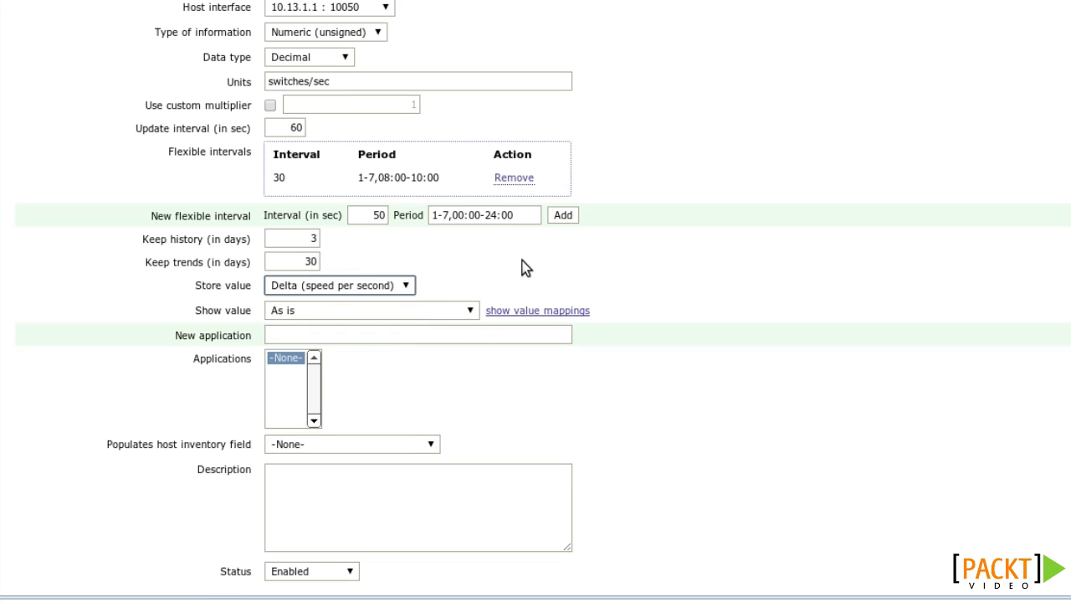
Review the available show value options and examine the value mappings, including the APC Battery Replacement Status map.
click(471, 309)
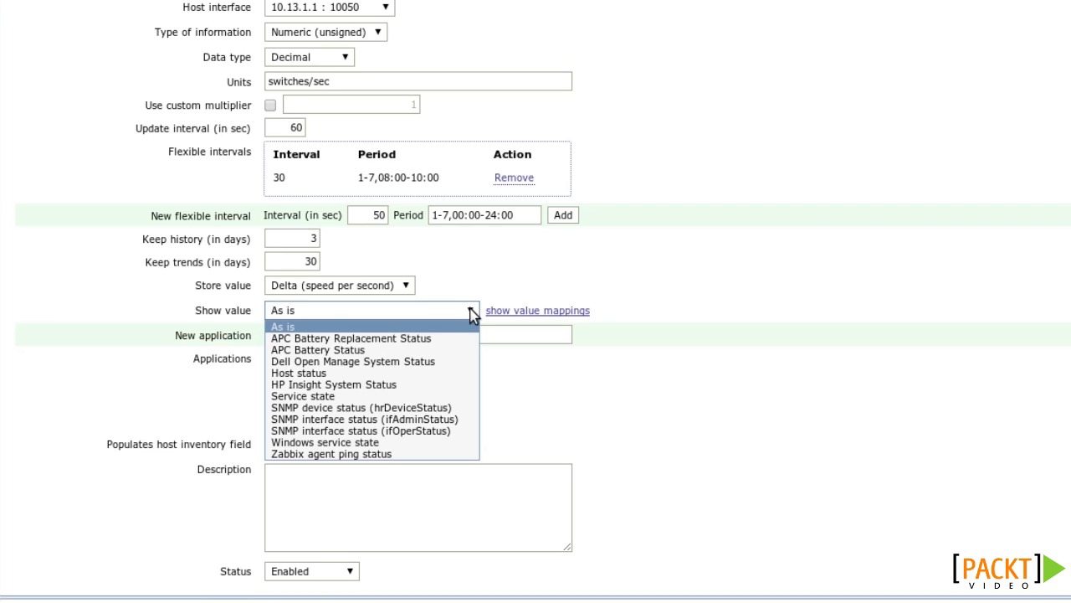
click(473, 313)
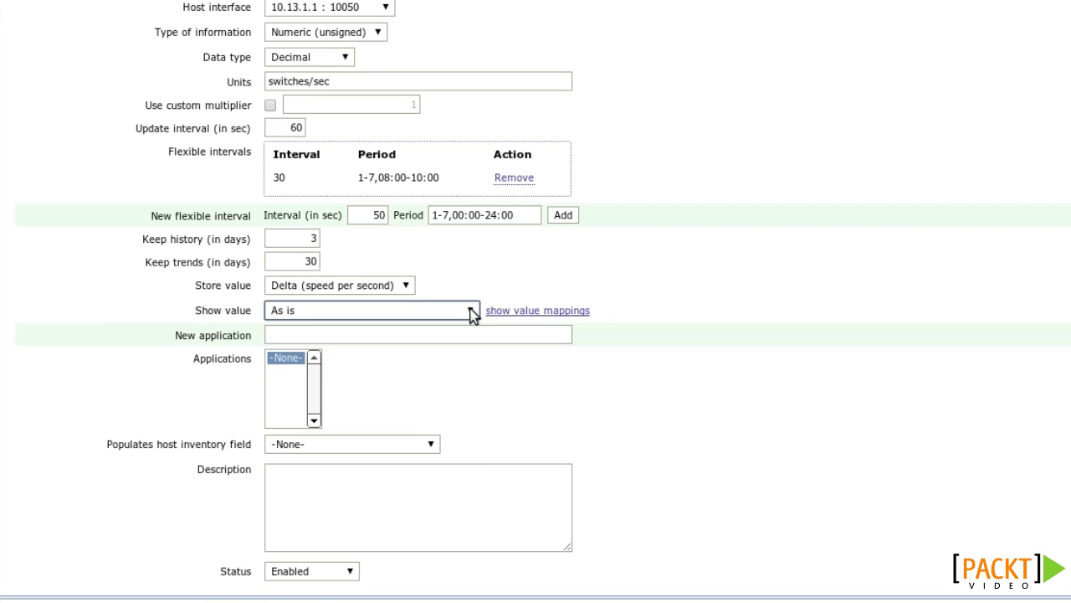
click(519, 311)
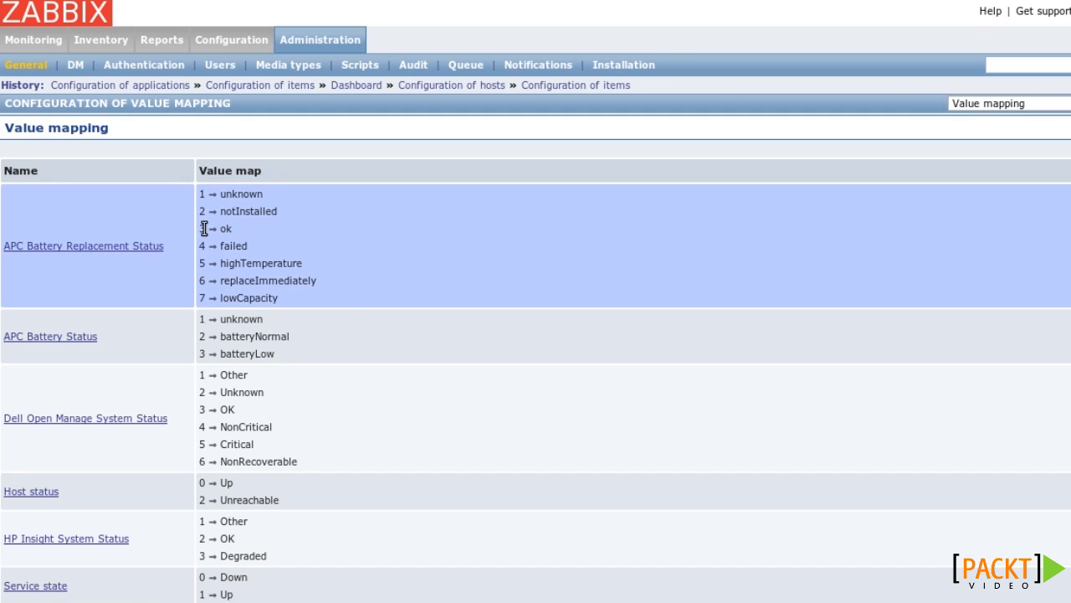
drag(197, 228, 346, 227)
click(346, 227)
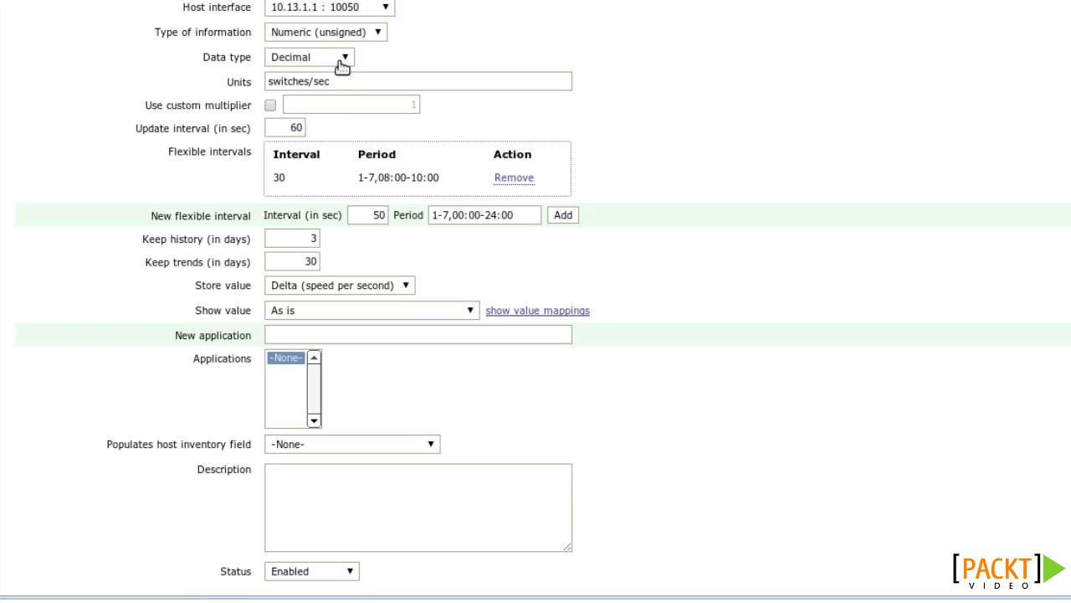
Assign the item to a new application named OS.
click(371, 328)
click(368, 332)
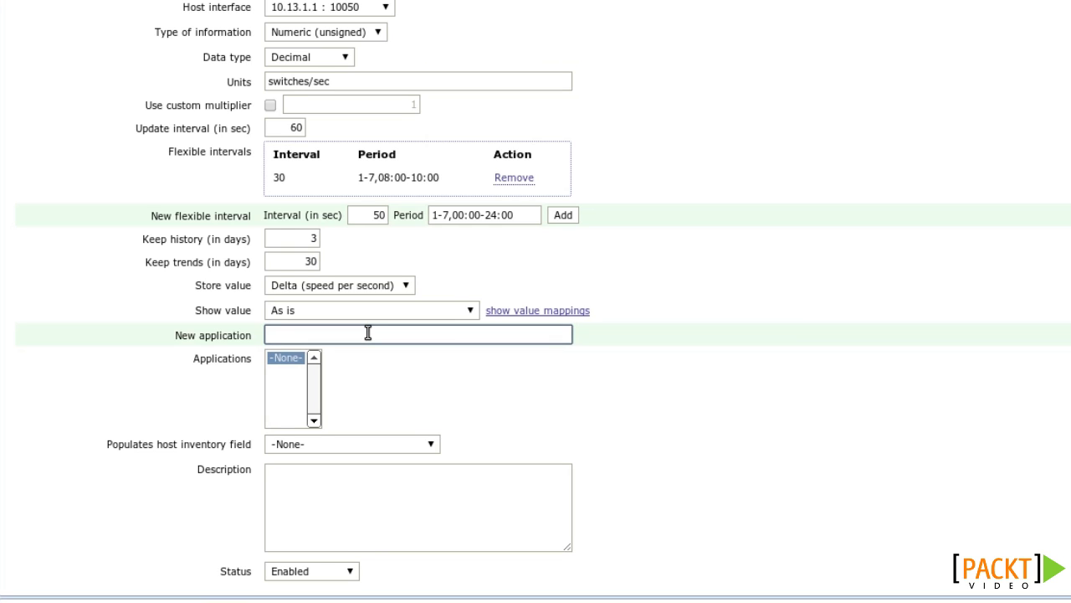
text(OS)
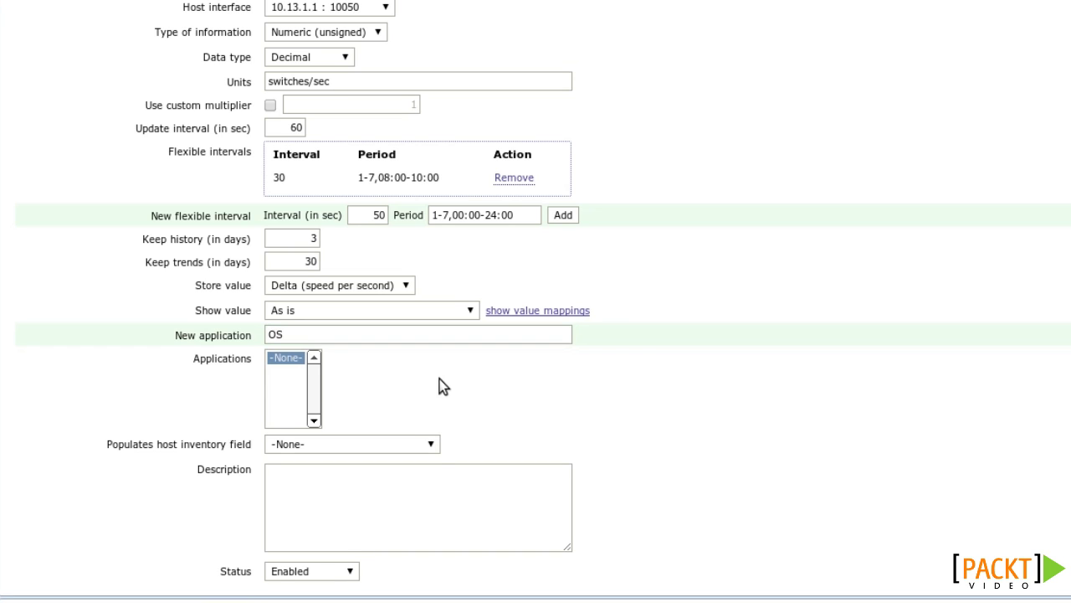
Look through the host inventory fields that the item can populate, keeping the selection at -None-.
click(431, 445)
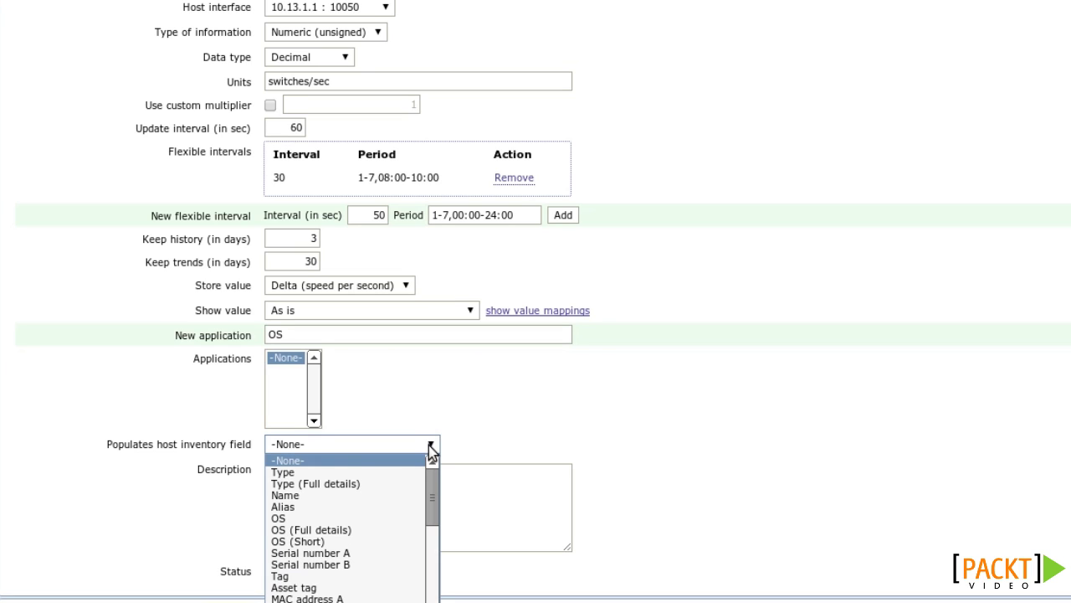
drag(435, 475, 439, 452)
click(549, 363)
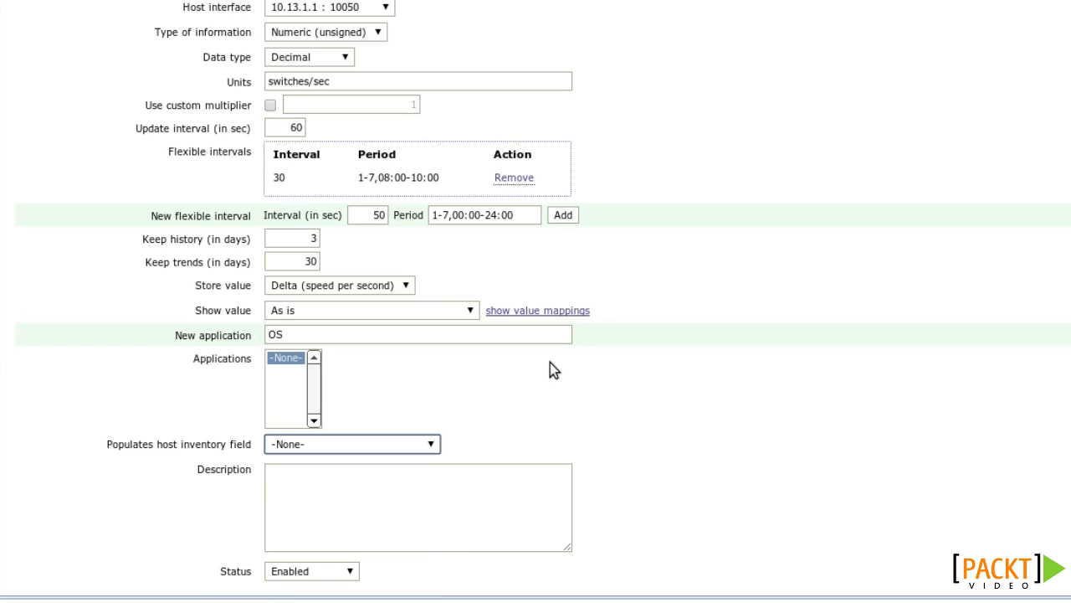
Enter "Number of context switches on the OS" as the item's description.
click(430, 492)
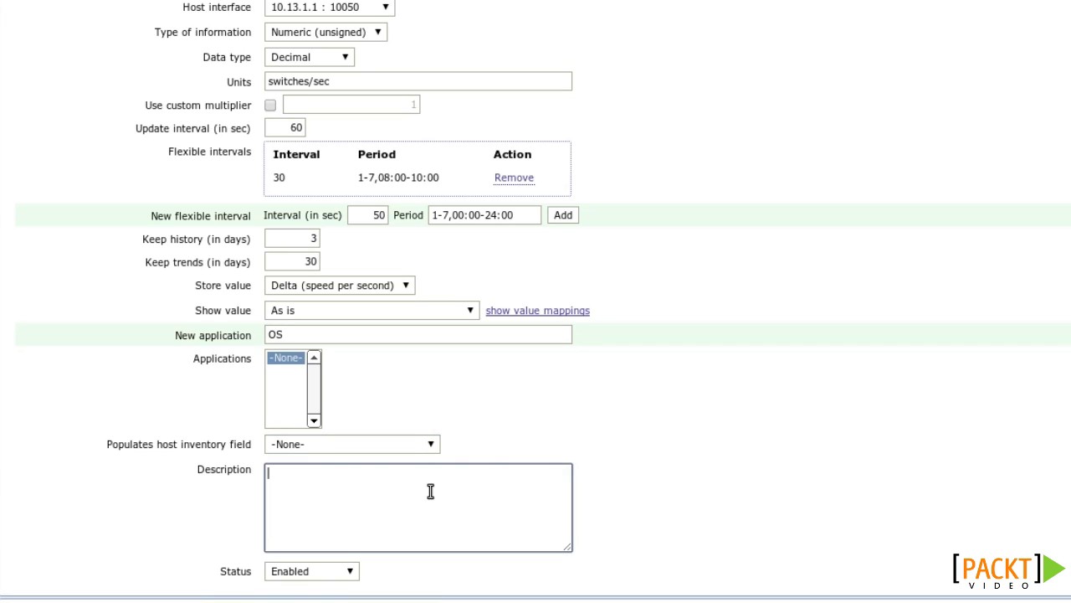
text(Number of context sw)
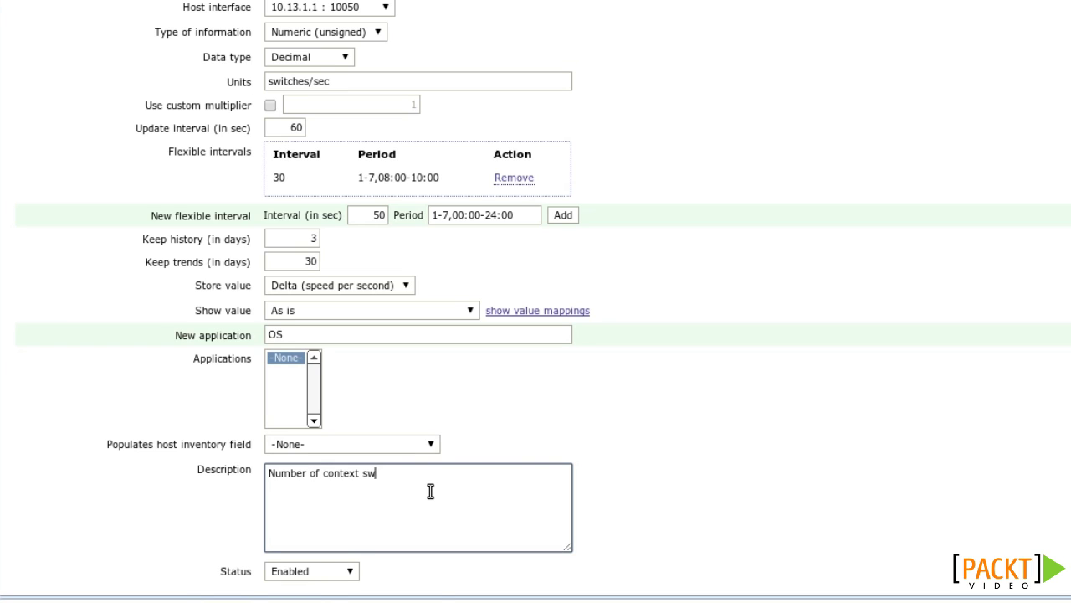
text(itches on the OS)
Keep the item's status set to Enabled and save the item.
click(351, 573)
click(351, 572)
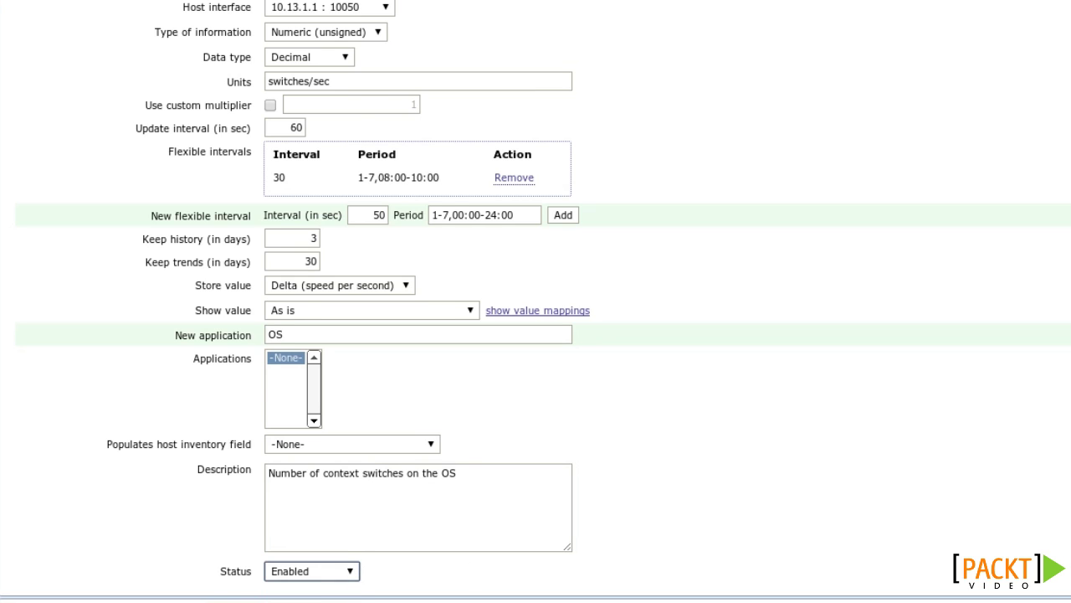
scroll(493, 567, down, 2)
click(224, 552)
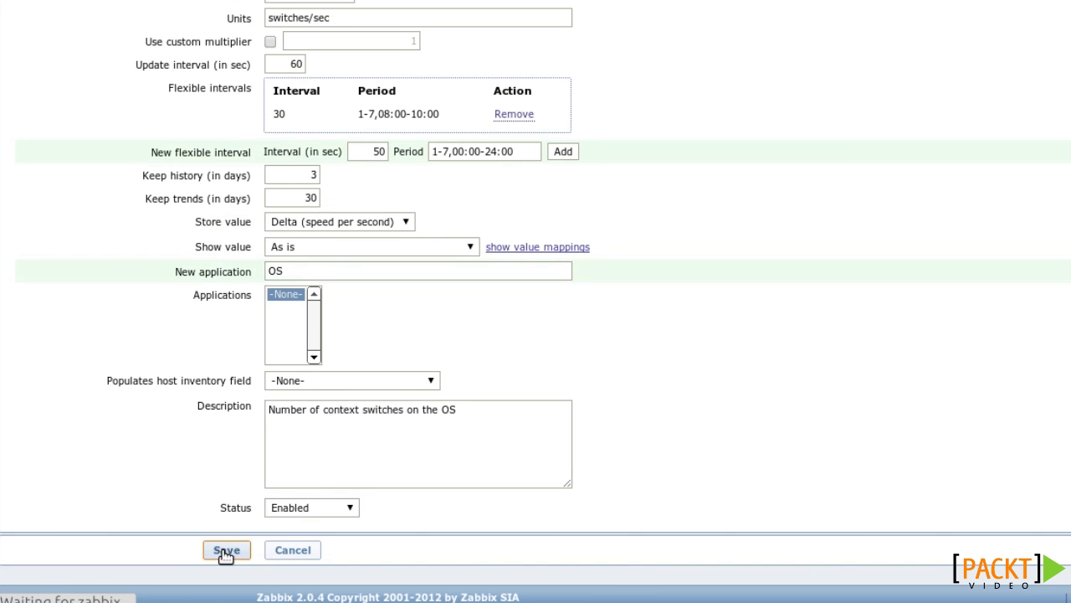